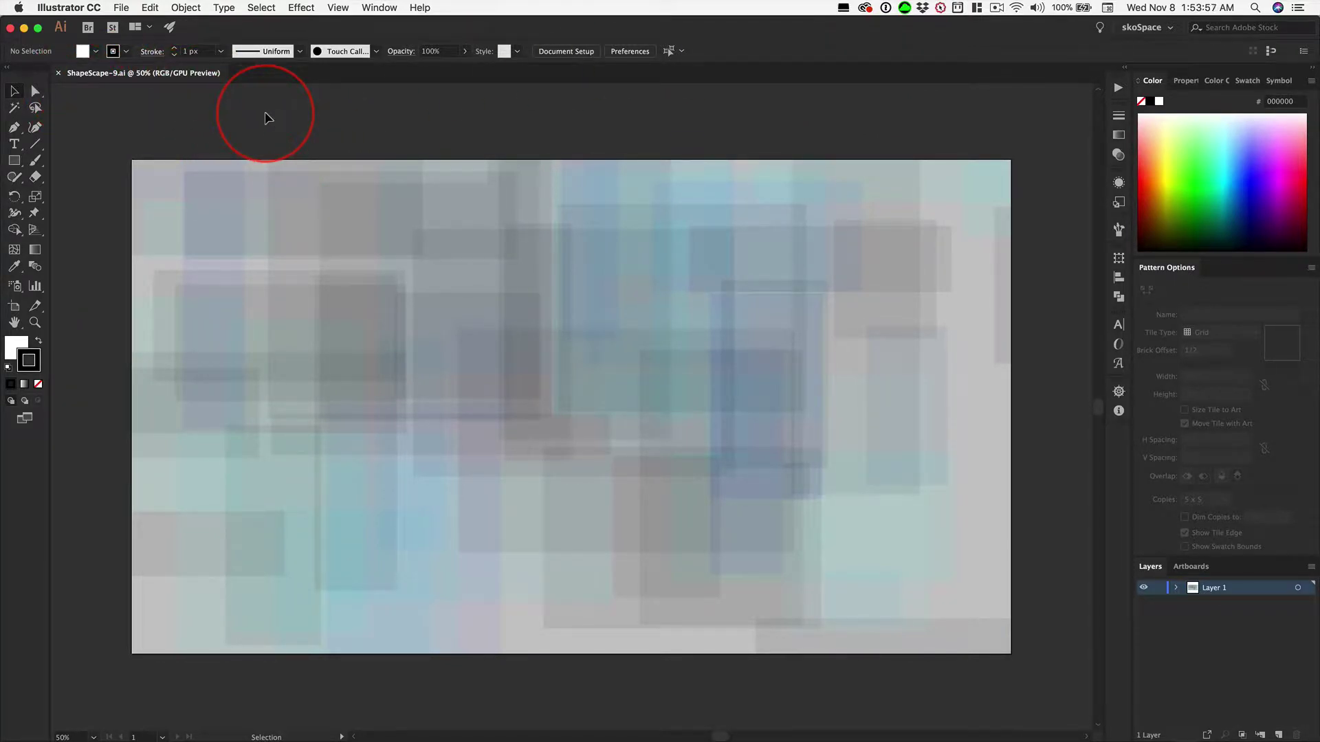
Step: Copy all of the artwork in the ShapeScape-9.ai document and switch to Photoshop
key("super+a")
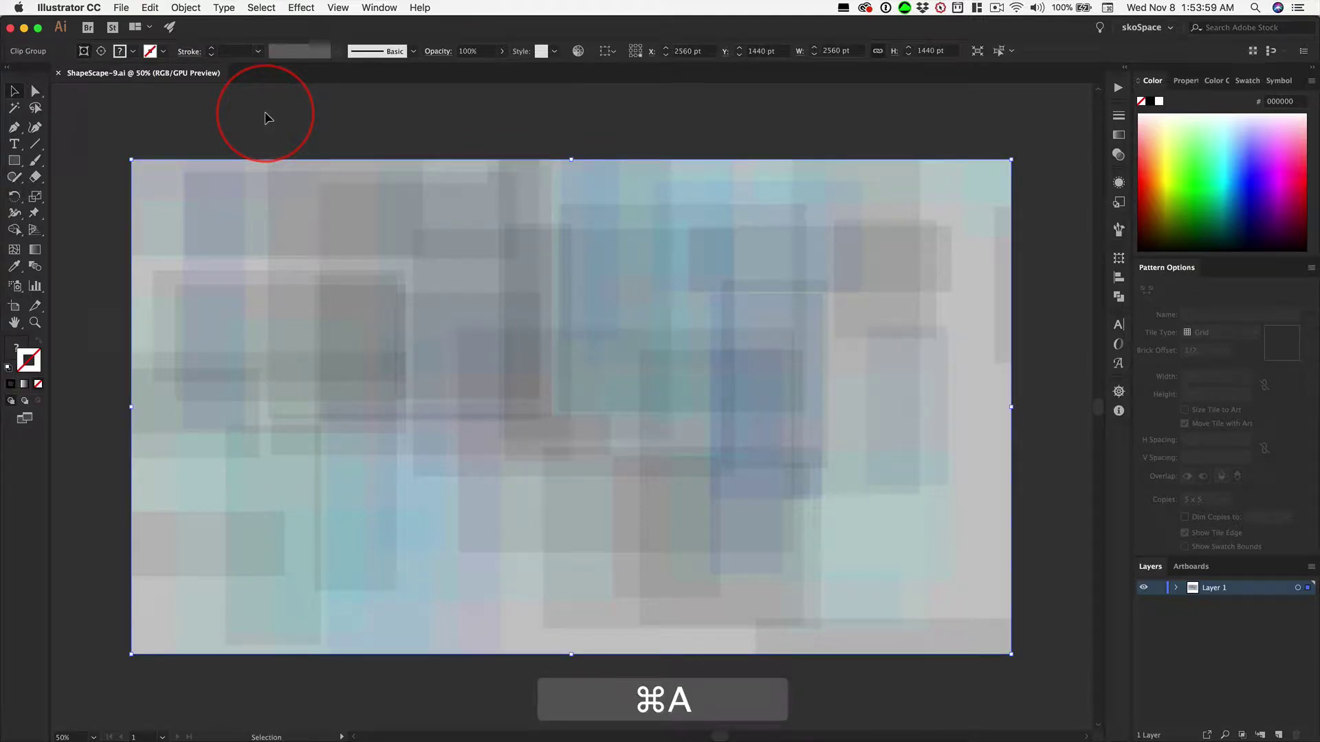
key("super+c")
key("super+Tab")
key("super+Tab")
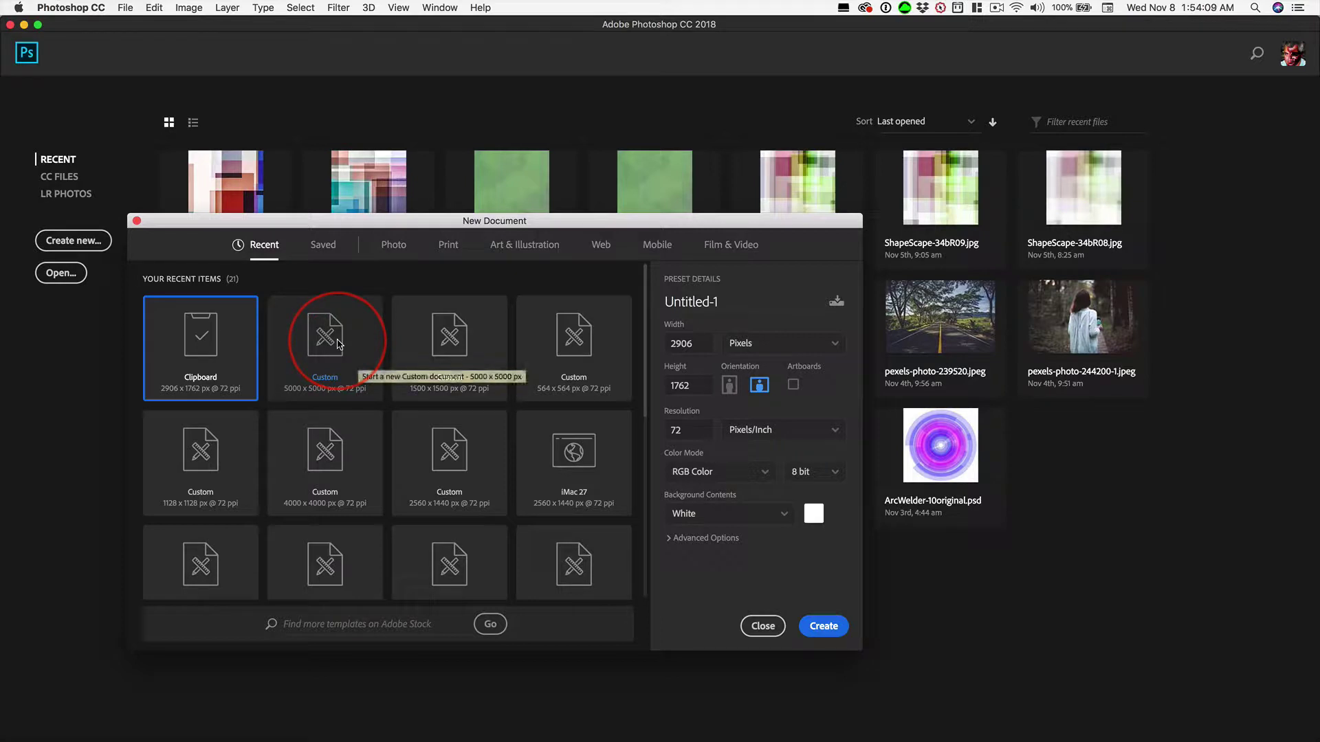
Step: Create a new 5000 x 5000 px RGB document at 72 pixels/inch with a white background
left_click(357, 391)
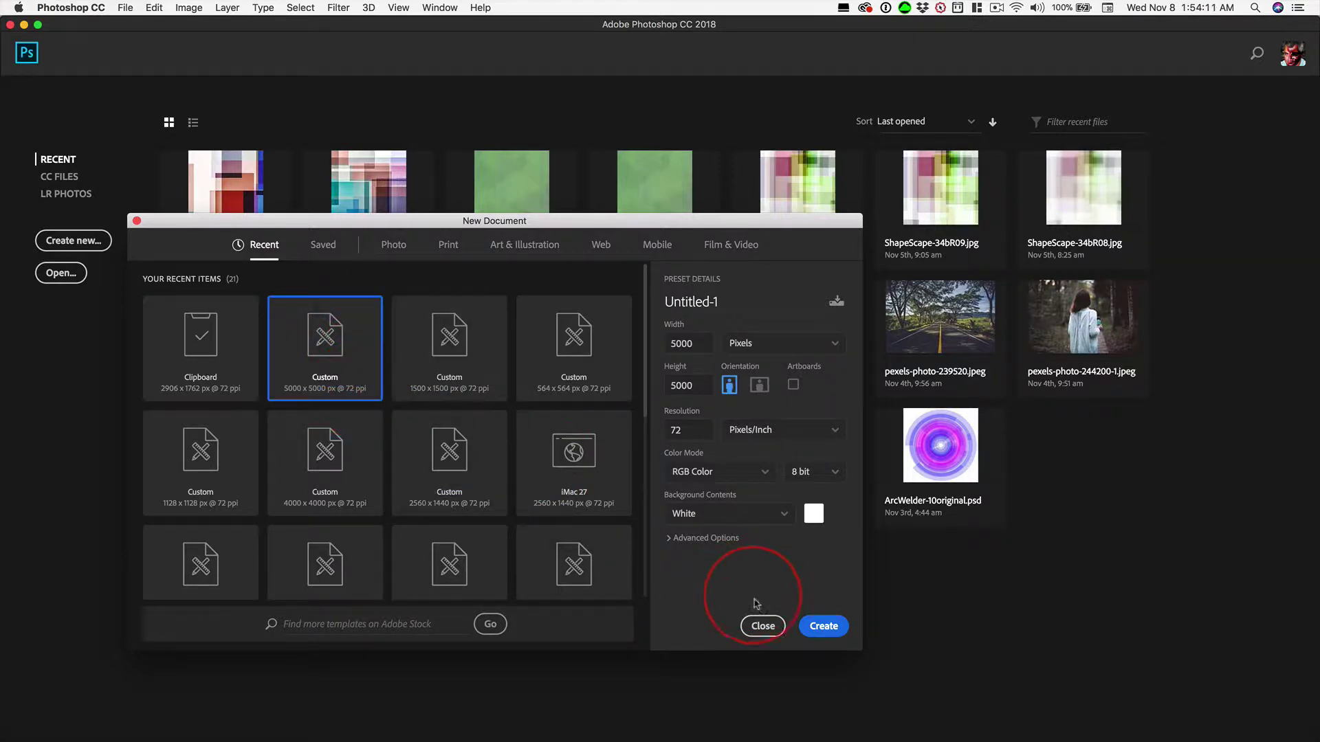
left_click(821, 622)
double_click(353, 387)
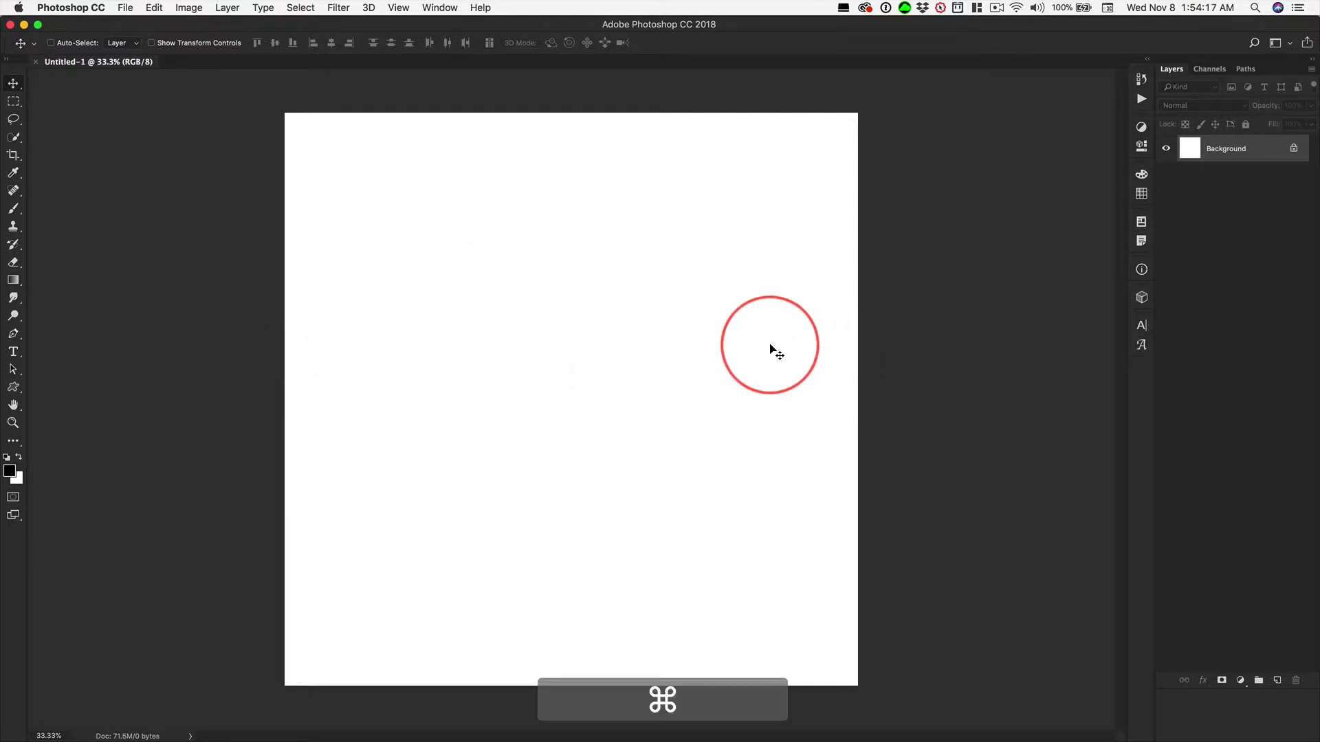
Step: Paste the copied artwork into the new document as a Smart Object
key("super+minus")
key("super+minus")
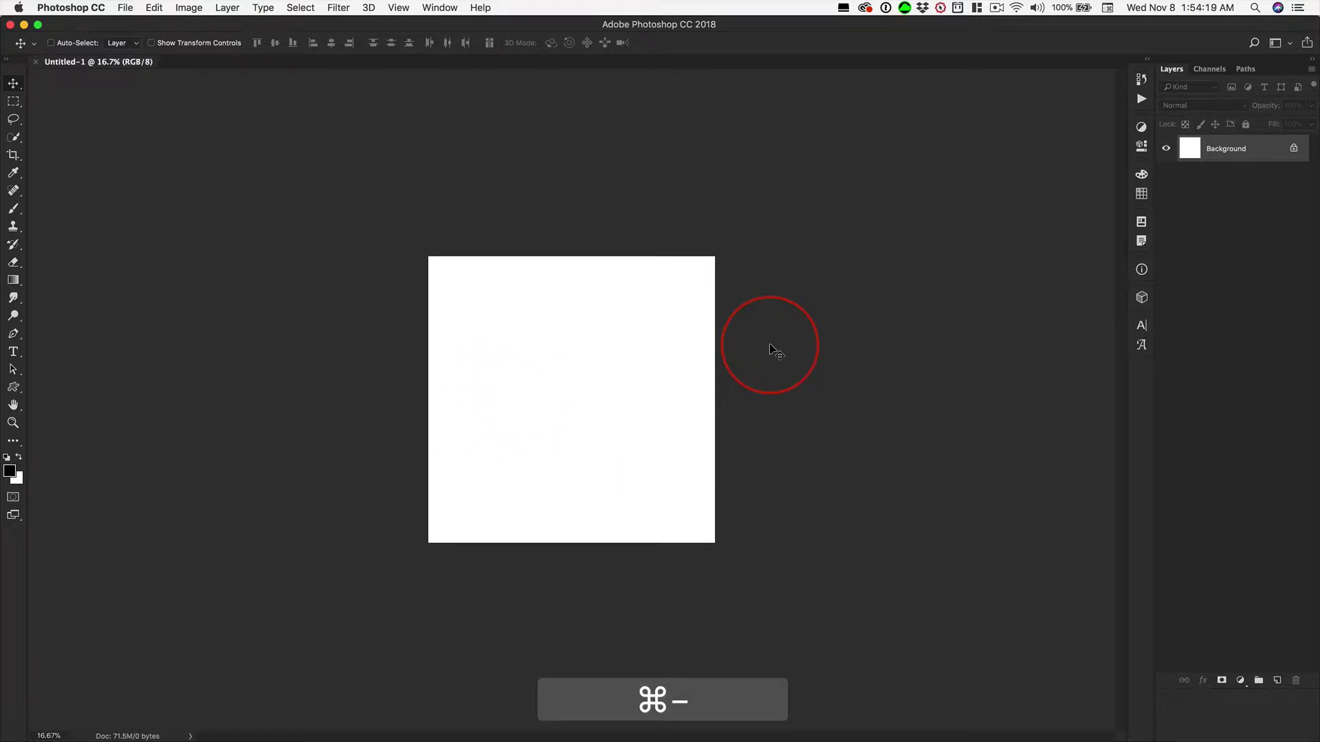
key("super+minus")
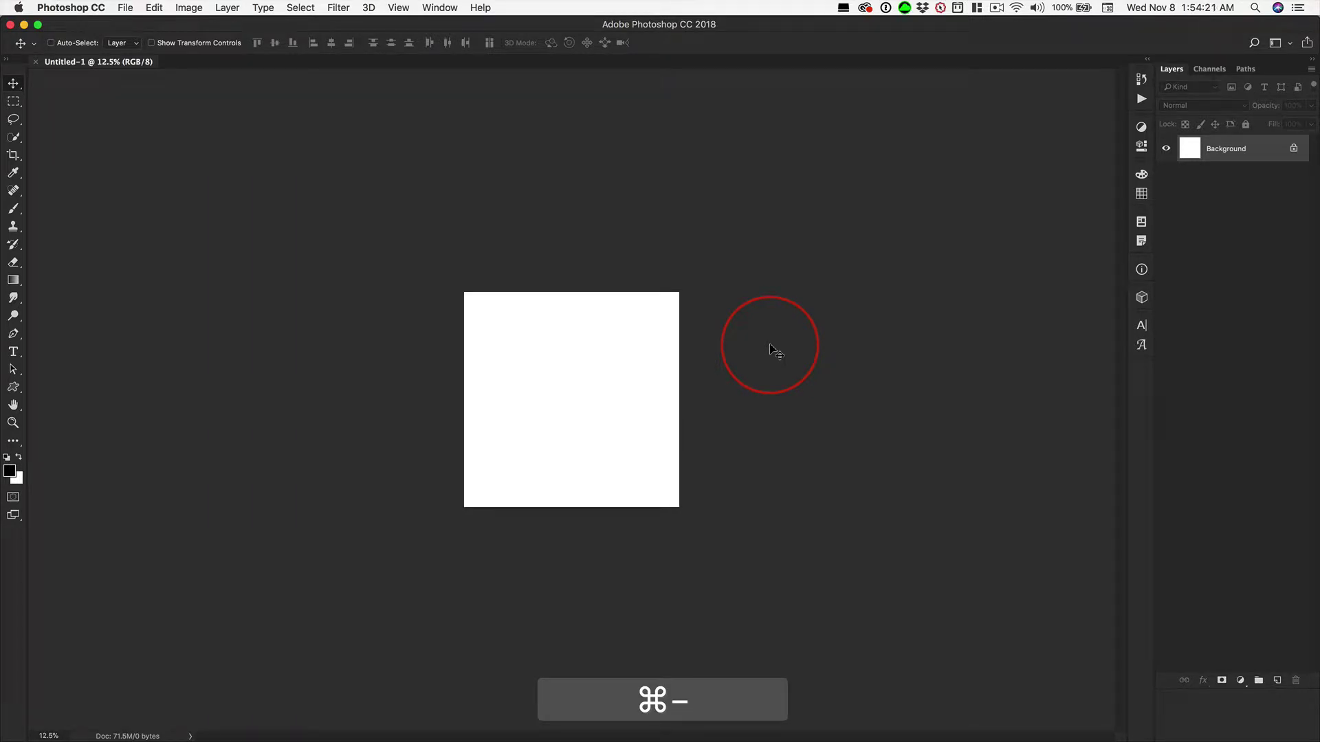
key("super+v")
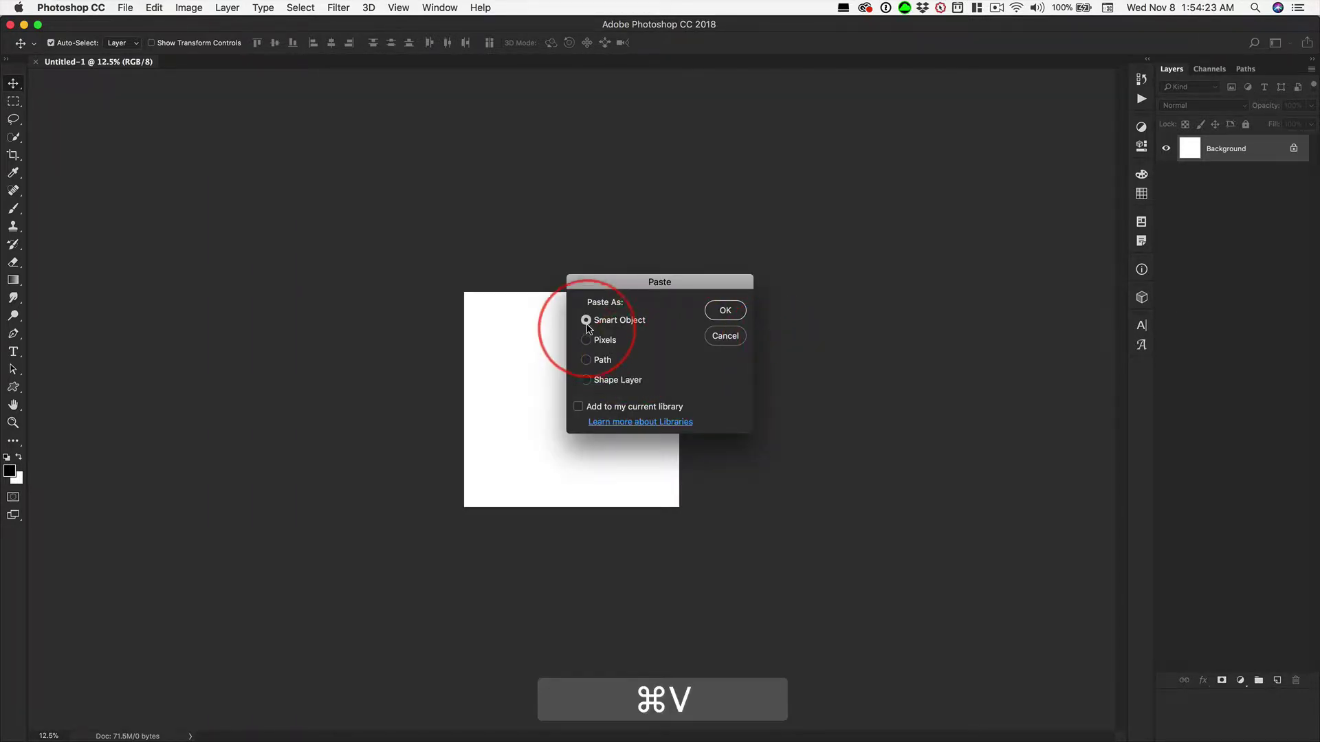
left_click(724, 313)
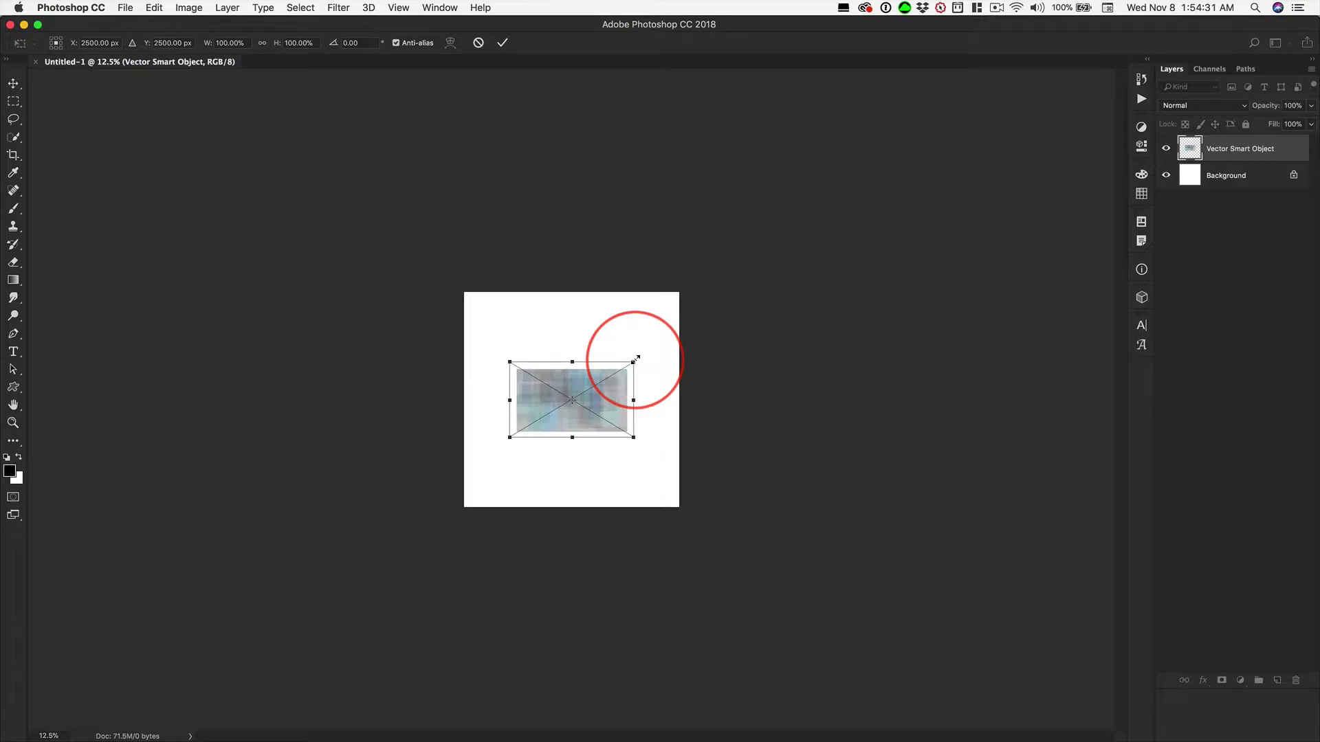
Step: Scale the pasted Smart Object proportionally from its center to about 865% so it extends far past the canvas
key("alt")
key("shift")
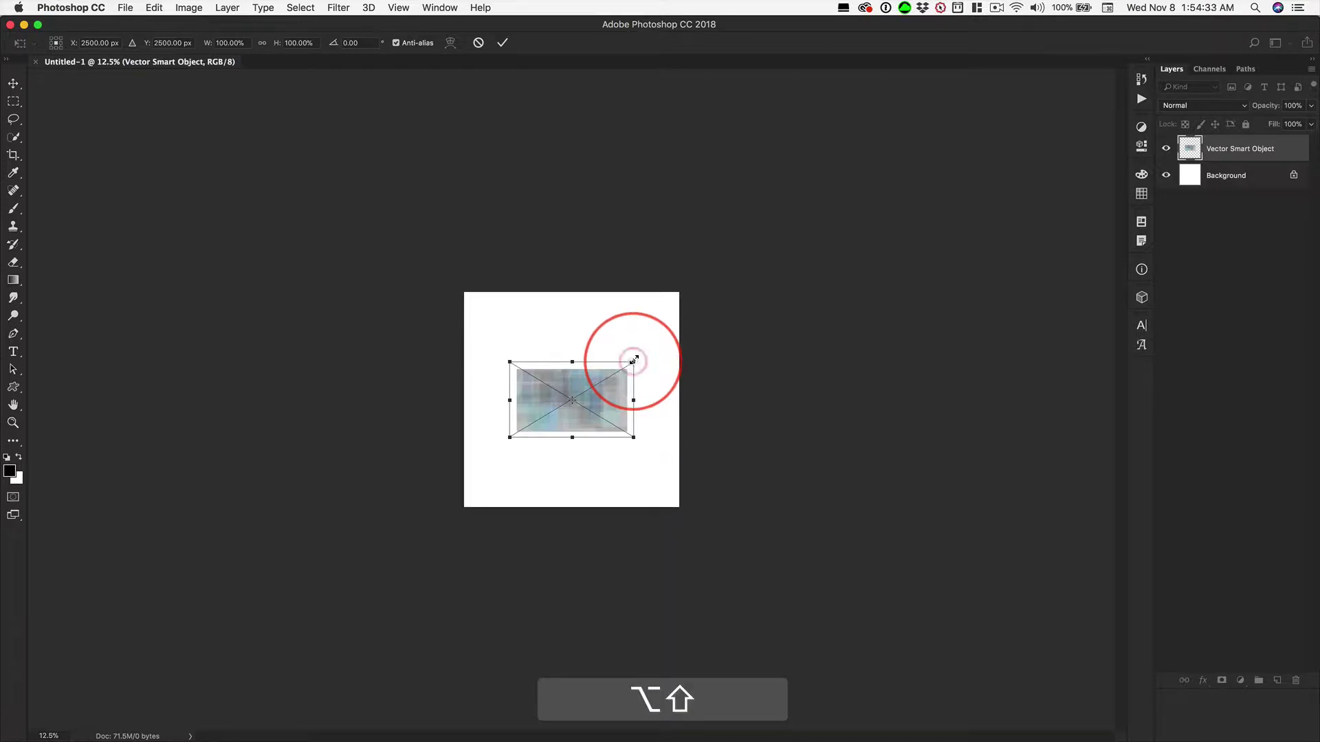
left_click_drag(633, 360, 1092, 53)
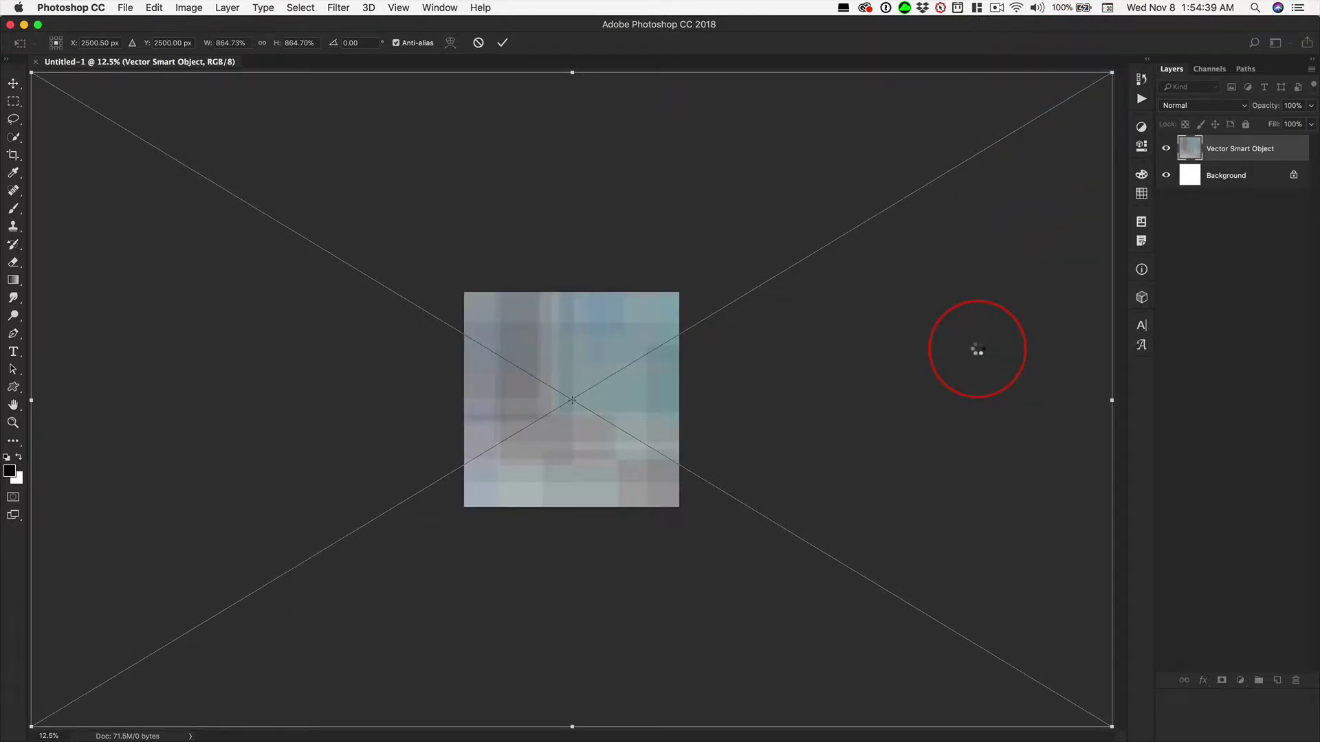
key("Return")
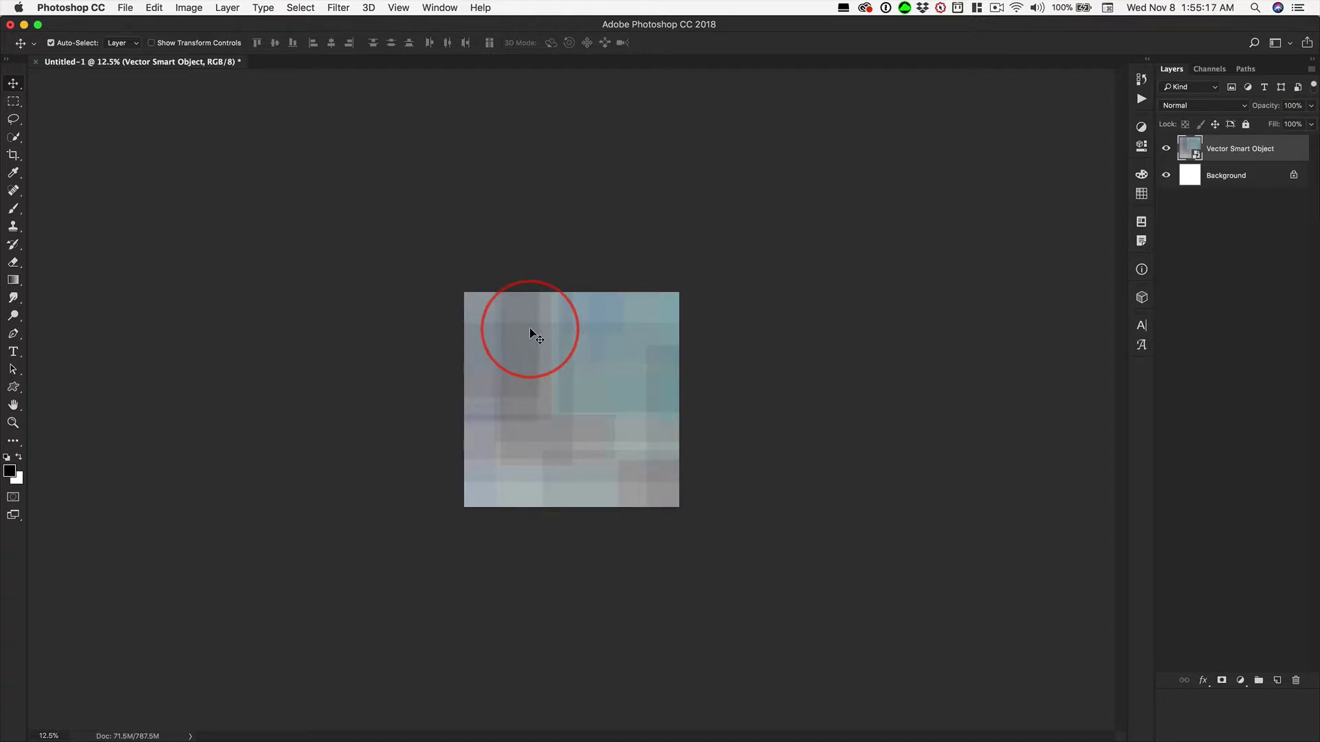
Step: Reposition the enlarged Smart Object until its light blue upper area of overlapping rectangles fills the whole canvas
key("super+0")
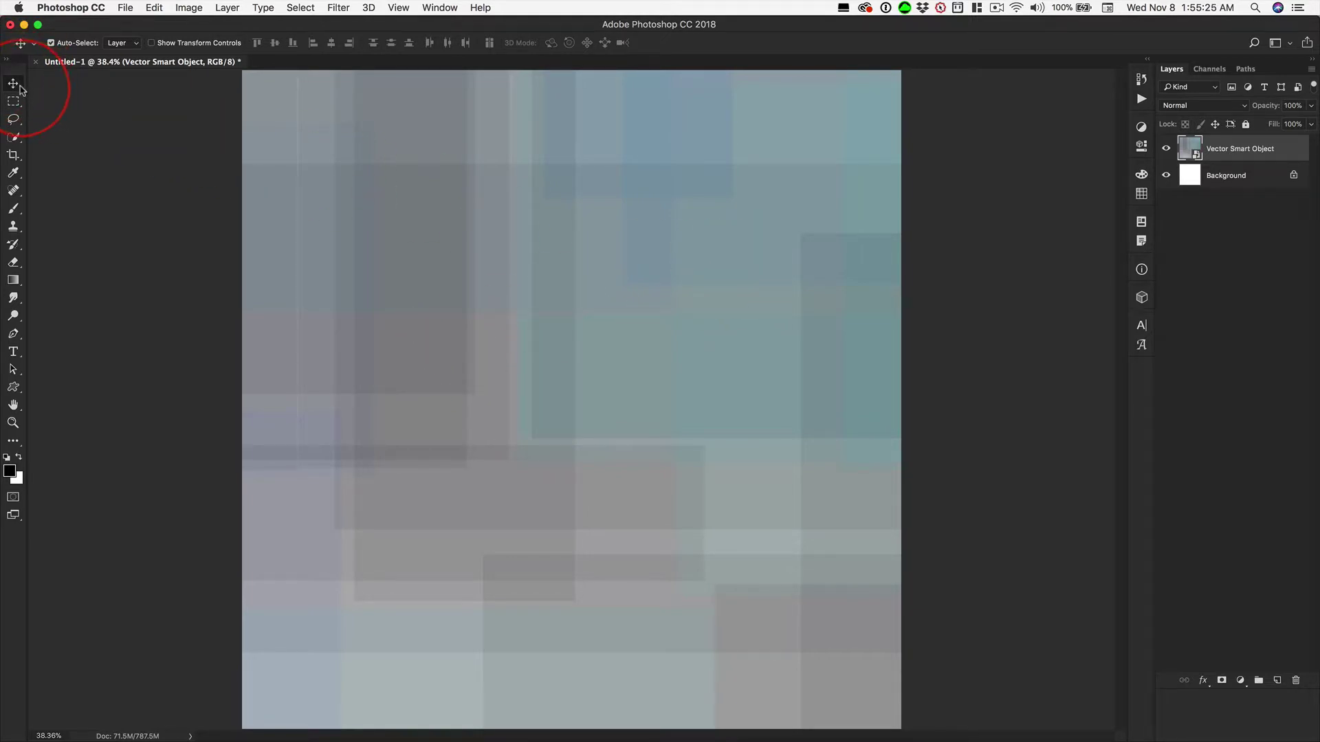
left_click_drag(545, 336, 704, 256)
left_click_drag(551, 463, 695, 341)
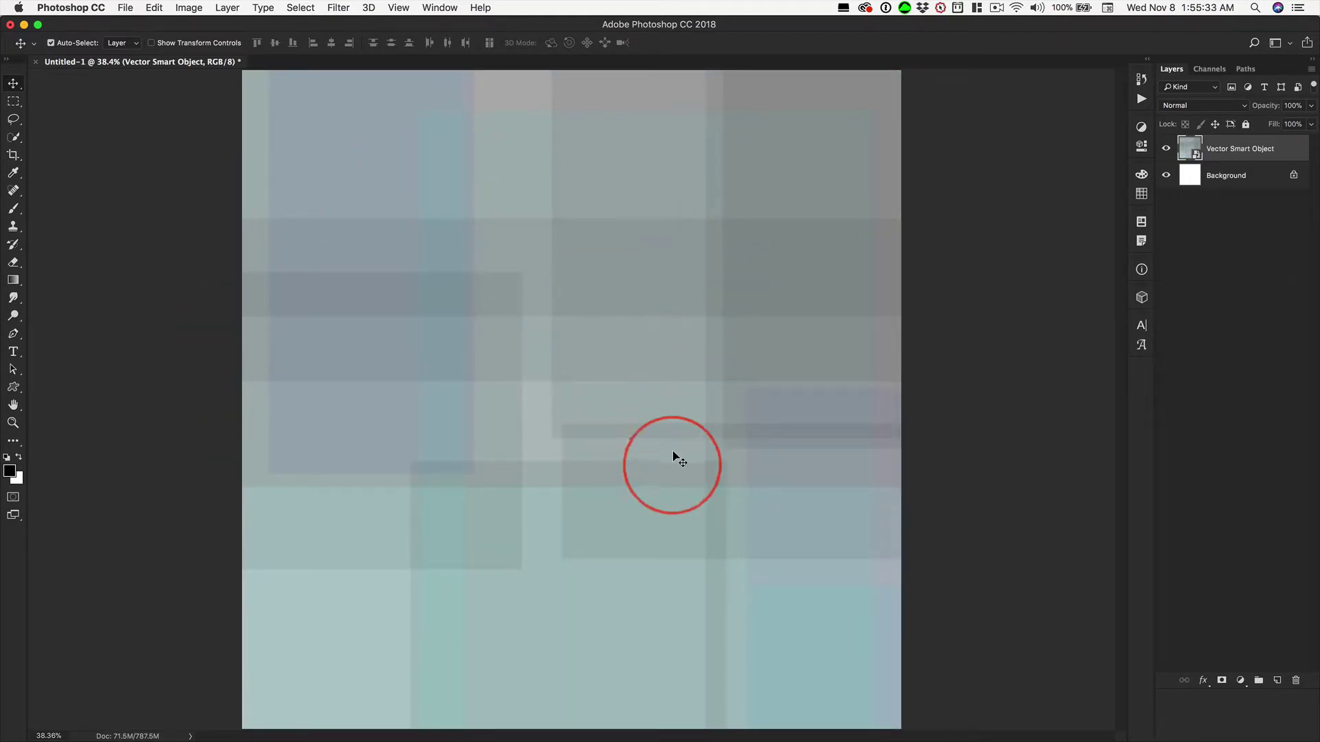
left_click_drag(839, 171, 656, 299)
left_click_drag(651, 227, 604, 195)
left_click(722, 321)
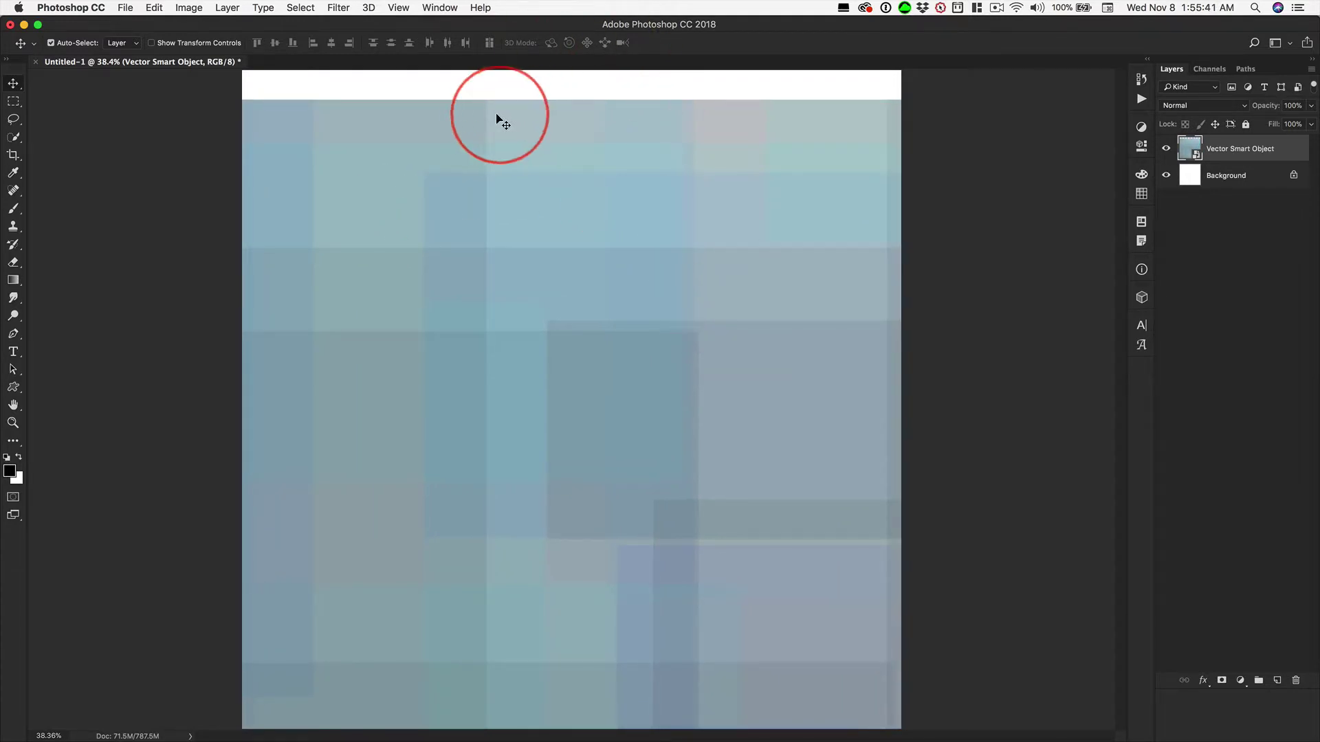
left_click_drag(619, 253, 622, 236)
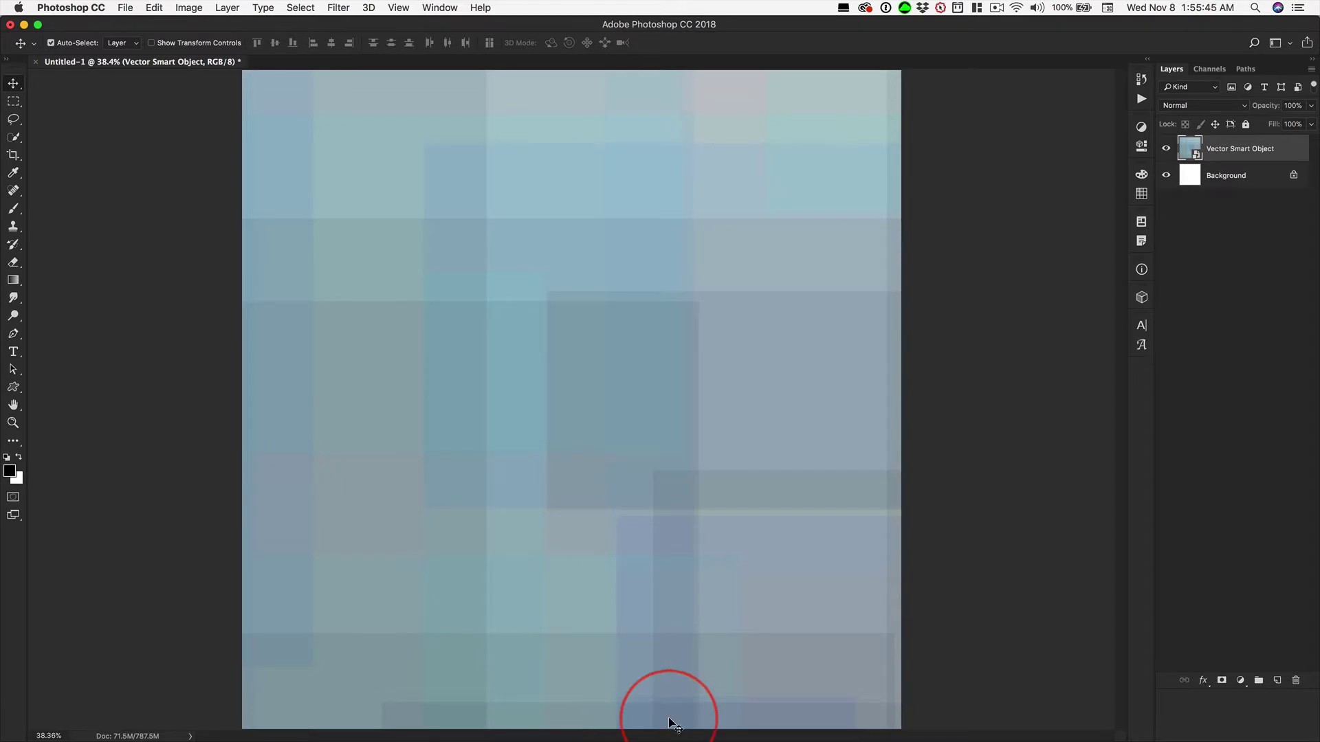
left_click_drag(742, 545, 712, 544)
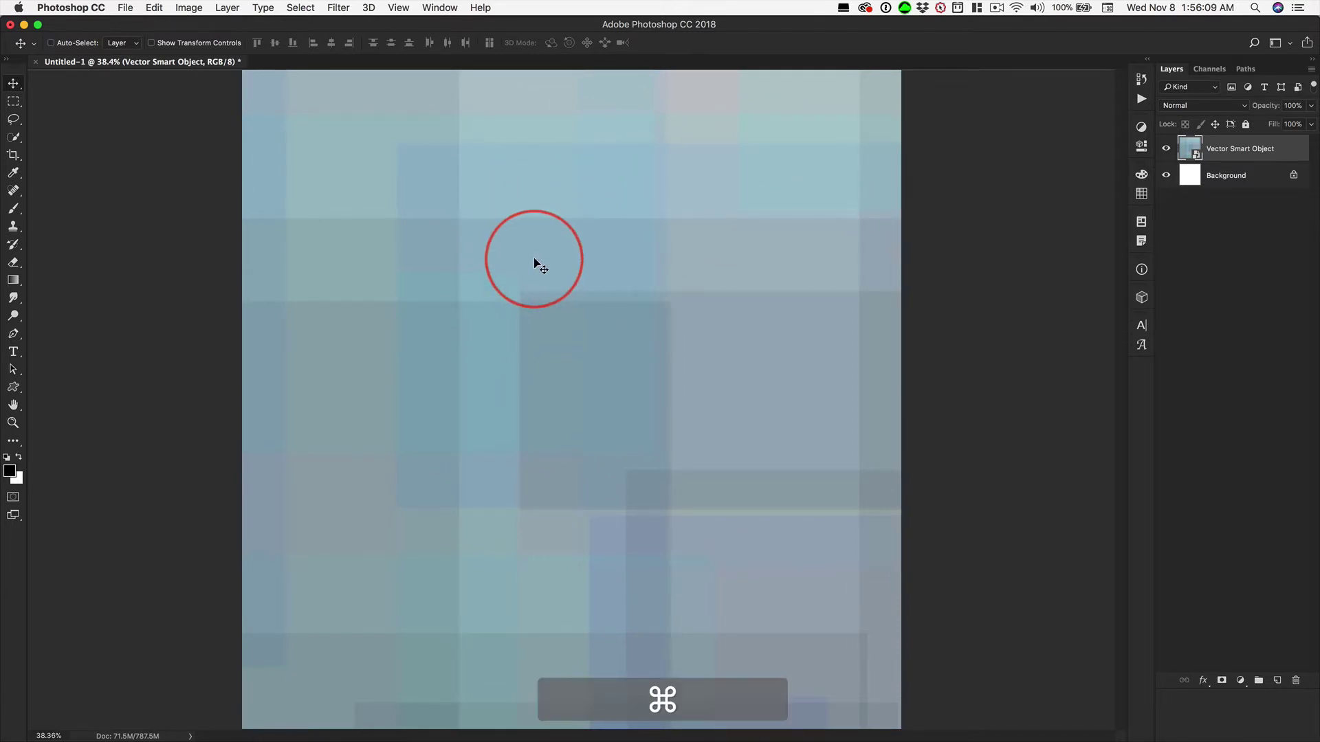
Step: Stretch the Smart Object upward with Free Transform, increasing only its height by roughly a third, and apply the change
key("super+minus")
key("super+minus")
key("super+minus")
key("super+minus")
key("super+minus")
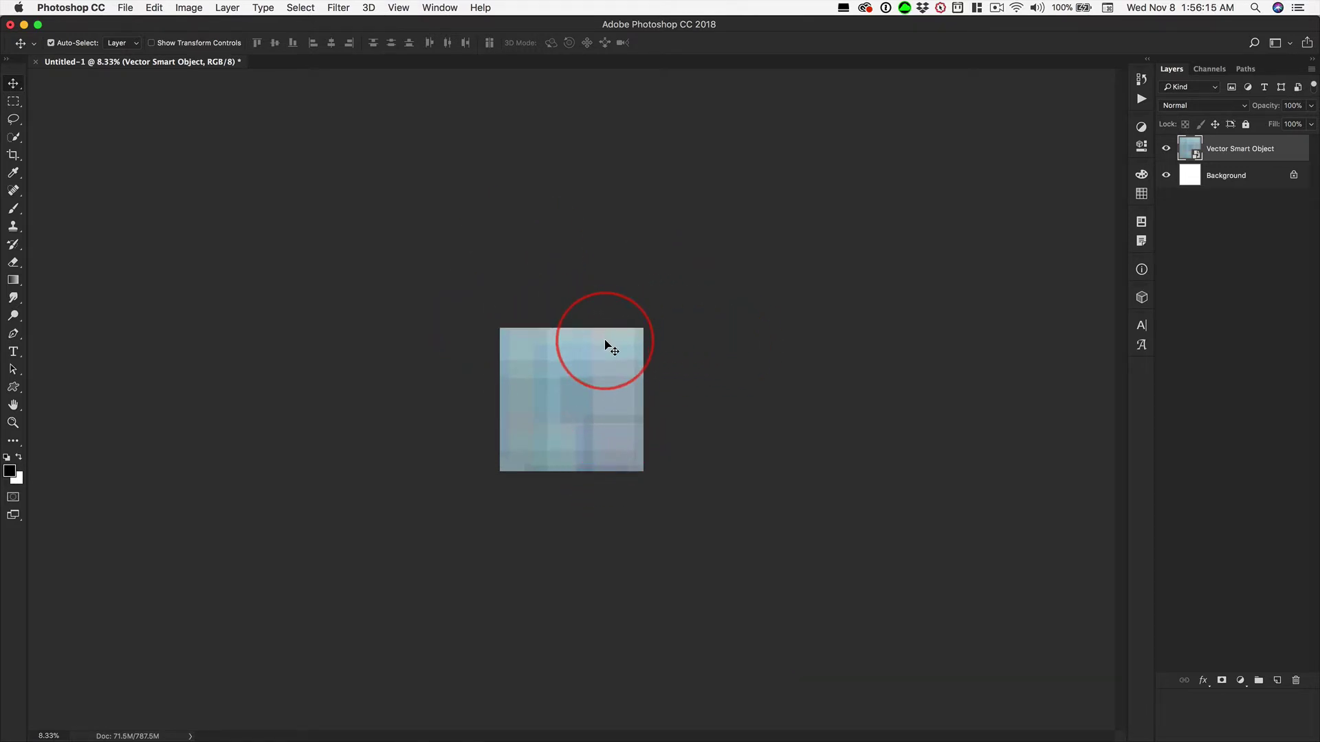
key("super+t")
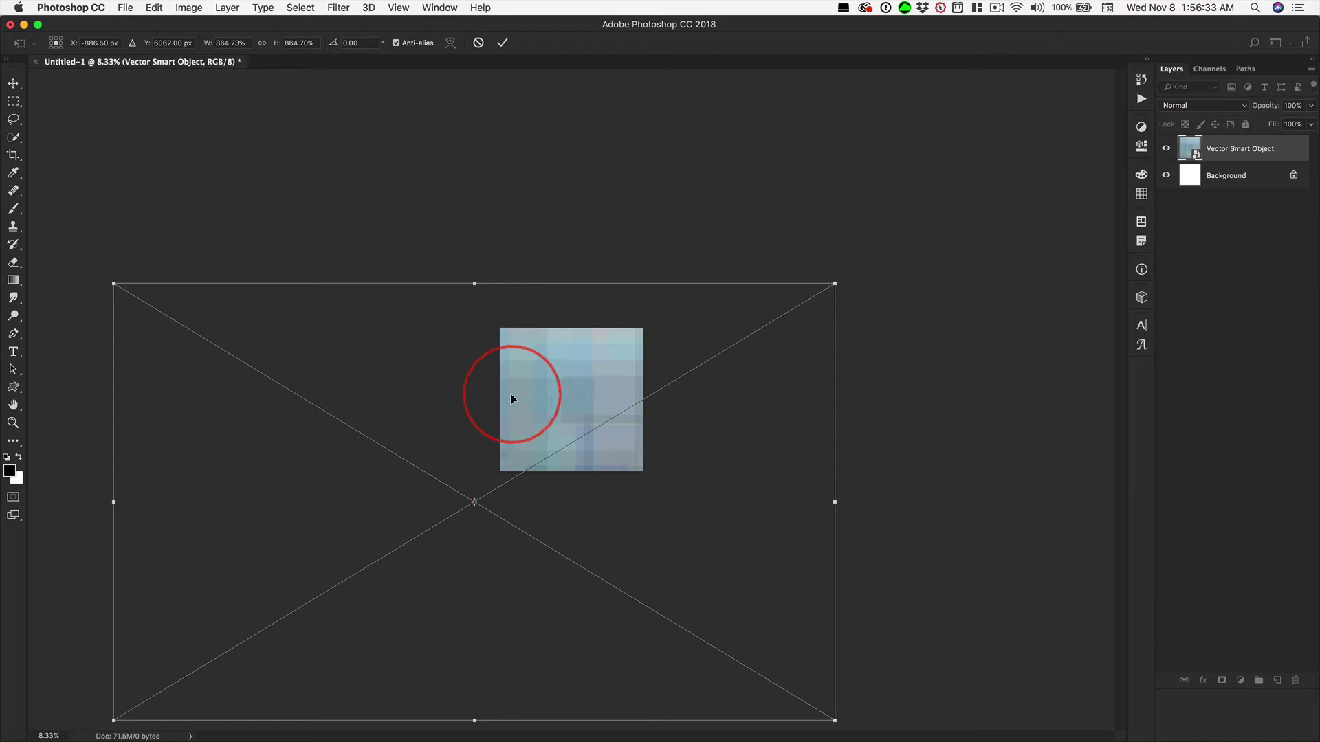
left_click_drag(474, 285, 457, 130)
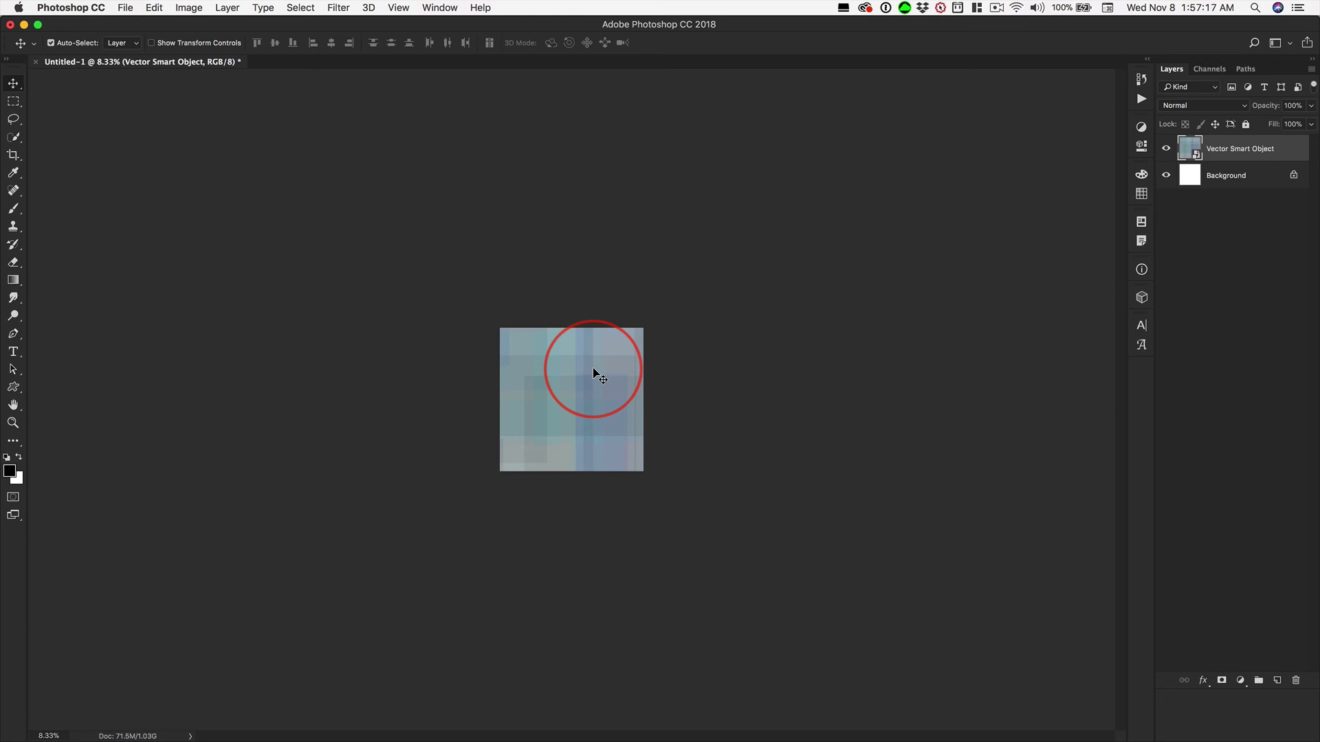
key("super+equal")
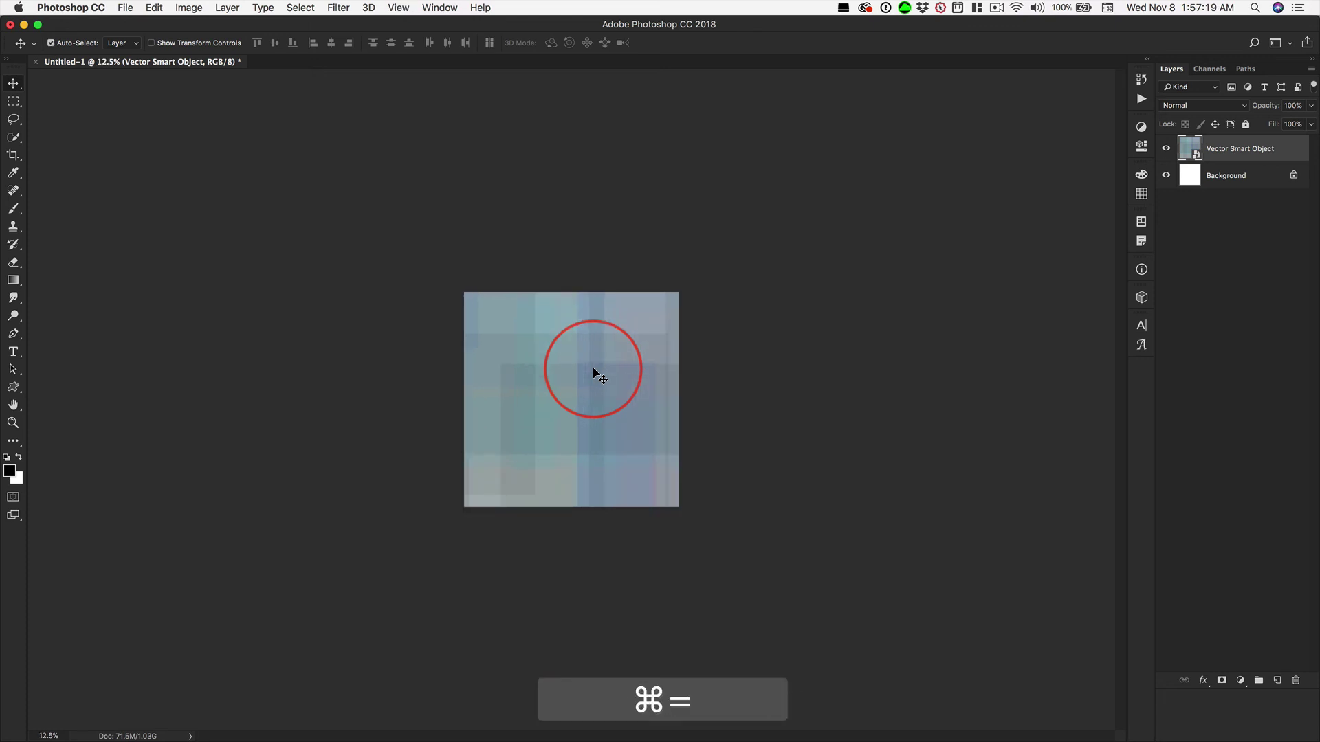
key("super+0")
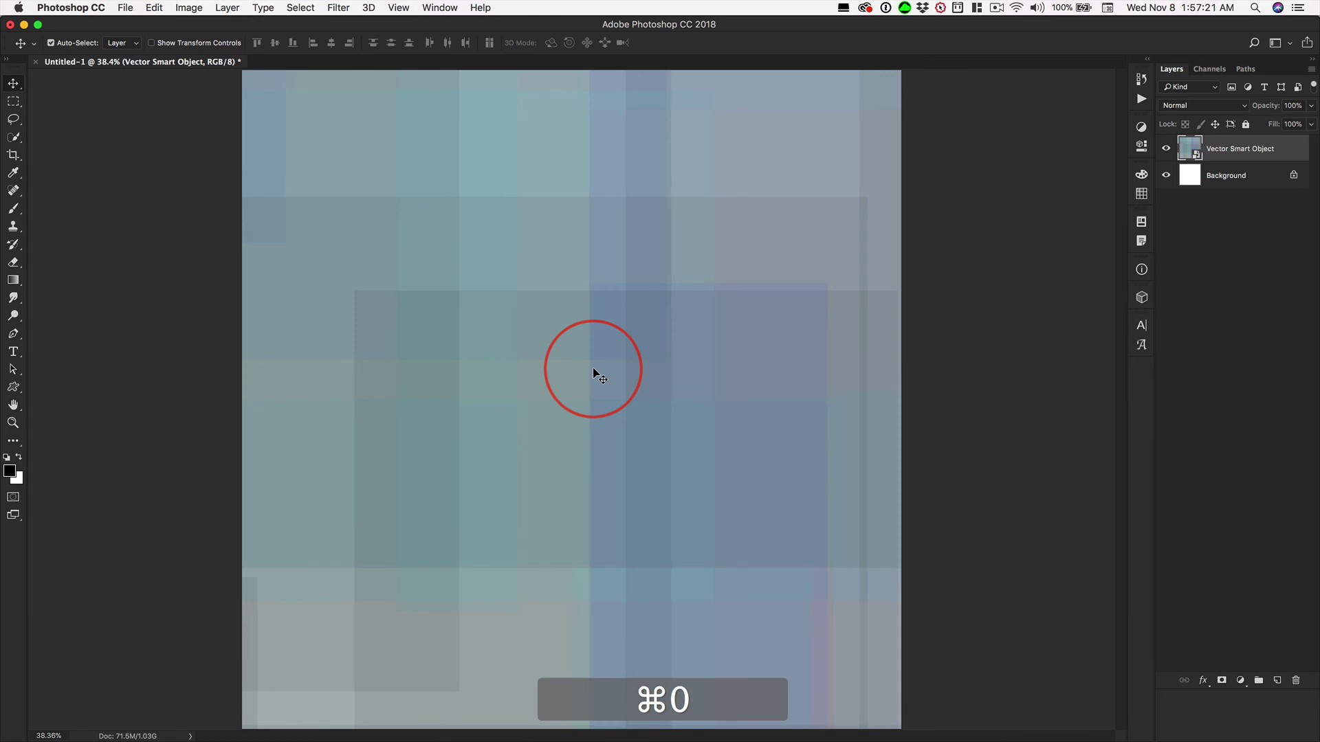